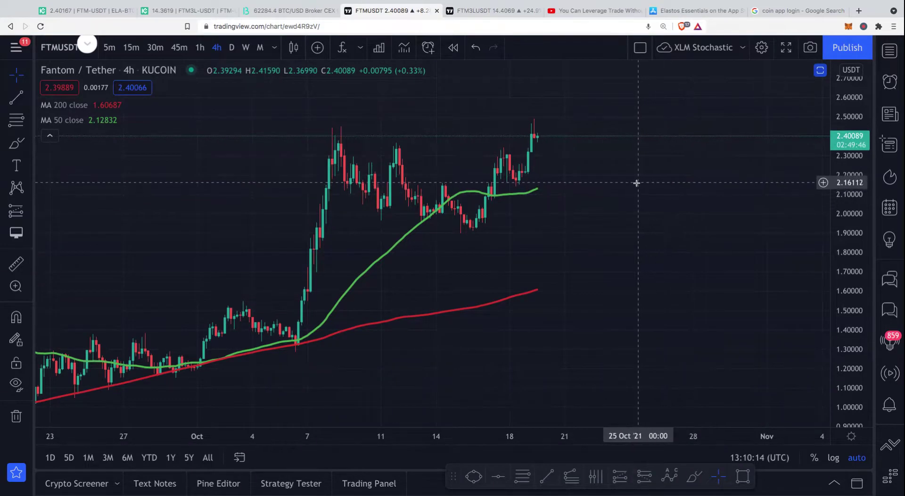
# Compare the recent 4-hour price action of FTMUSDT with that of the FTM3LUSDT leveraged token
pyautogui.scroll(3, 684, 201)
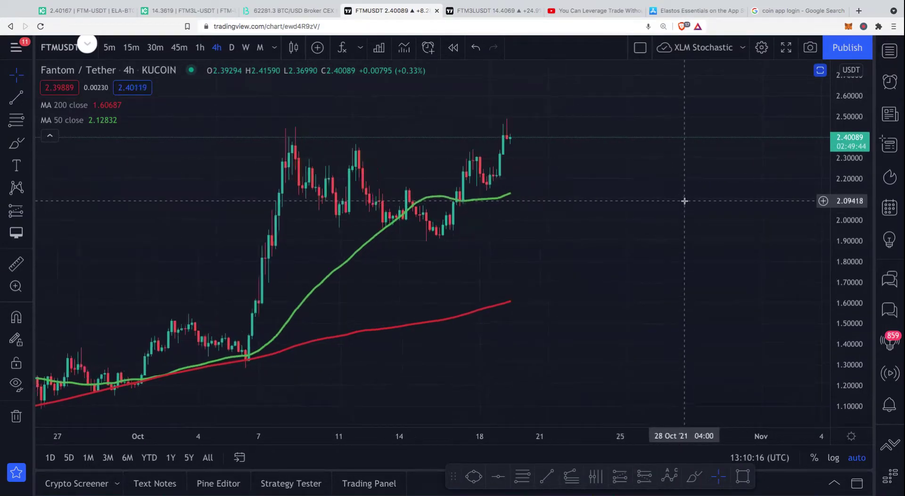
pyautogui.scroll(3, 631, 211)
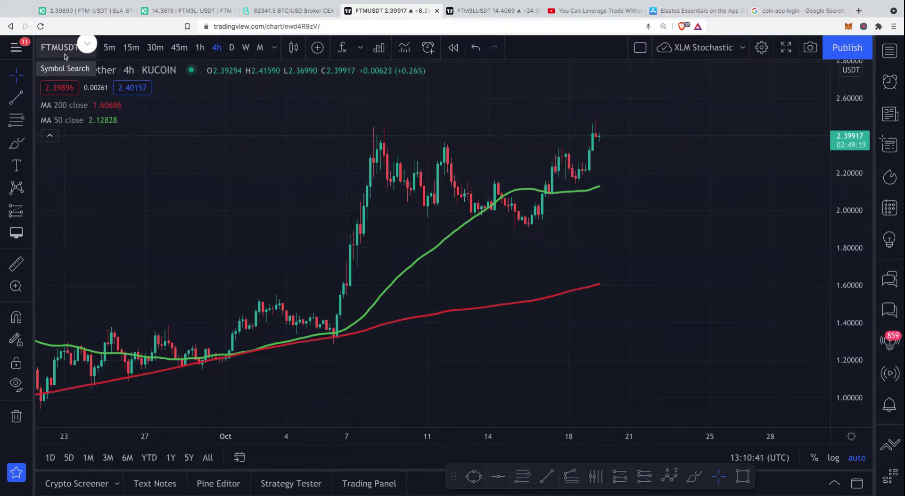
pyautogui.click(490, 12)
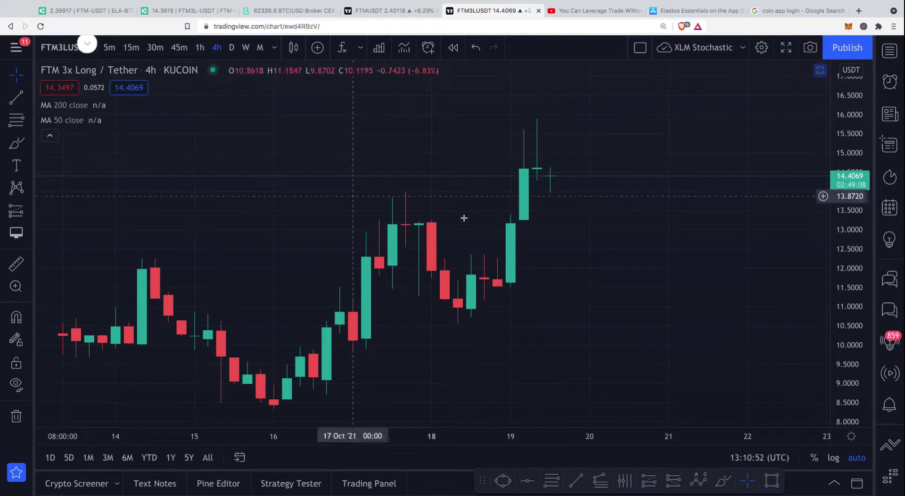
pyautogui.scroll(-1, 640, 249)
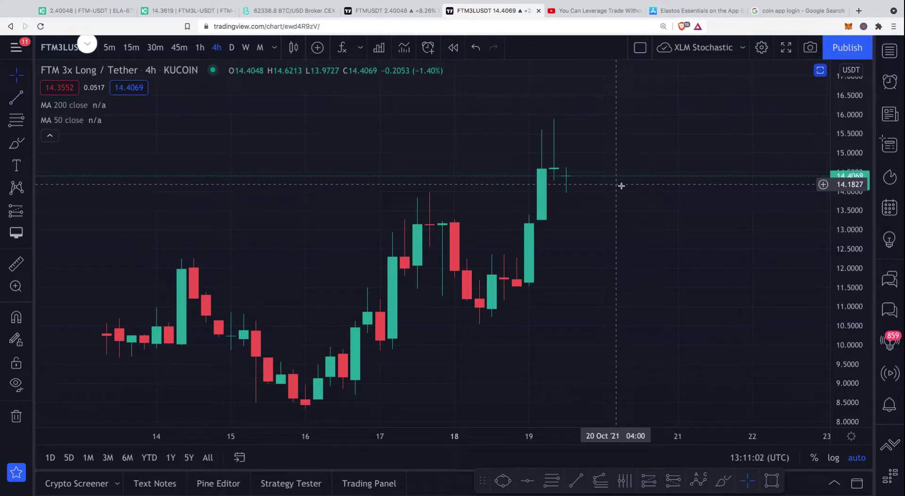
# Measure FTMUSDT's rise on the 4-hour chart from about 1.918 on 16 October up to the recent high at about 2.489
pyautogui.click(377, 12)
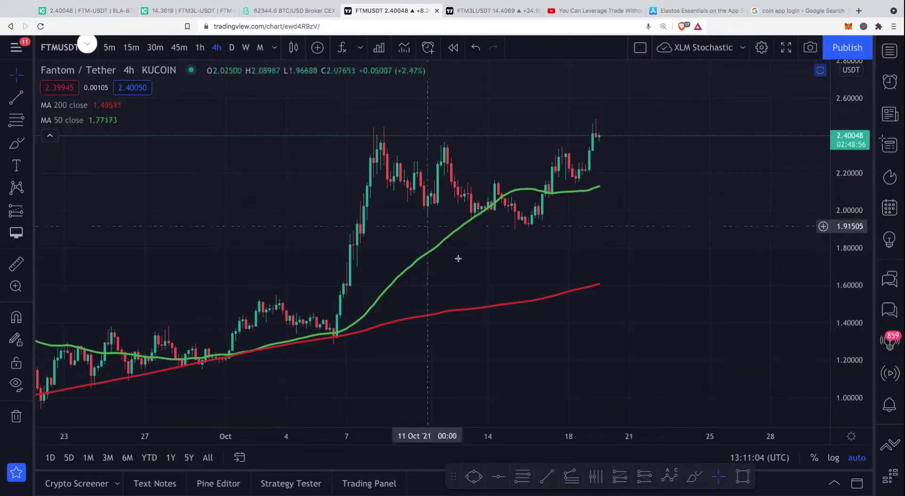
pyautogui.keyDown('shift'); pyautogui.click(540, 227); pyautogui.keyUp('shift')
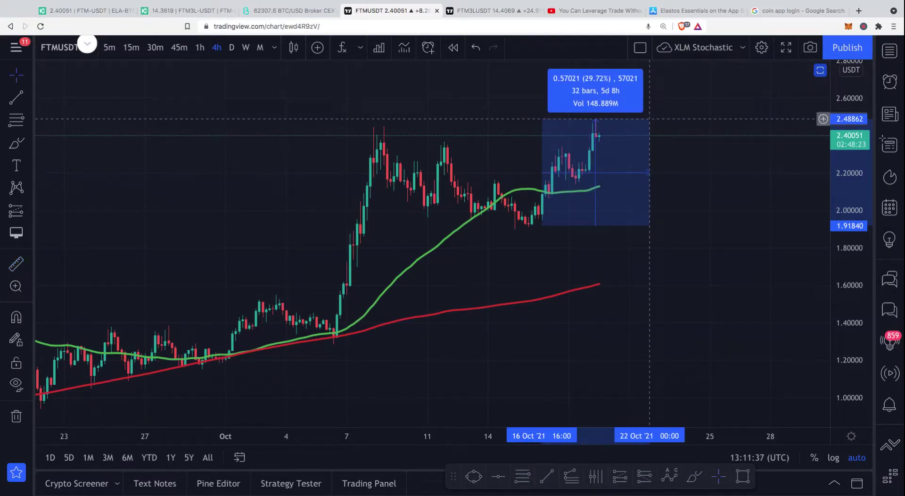
pyautogui.click(650, 119)
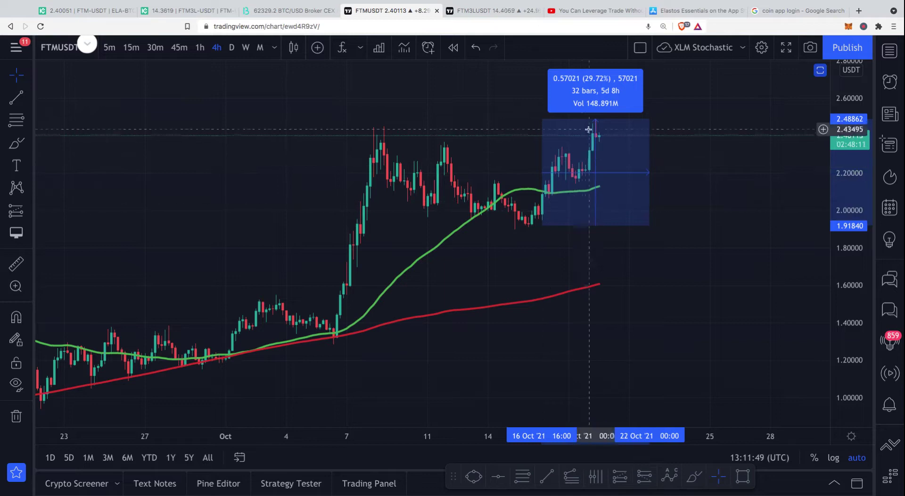
# Measure FTM3LUSDT's rise from the 16 October low at about 8.36 up to the recent high at about 15.88
pyautogui.click(486, 11)
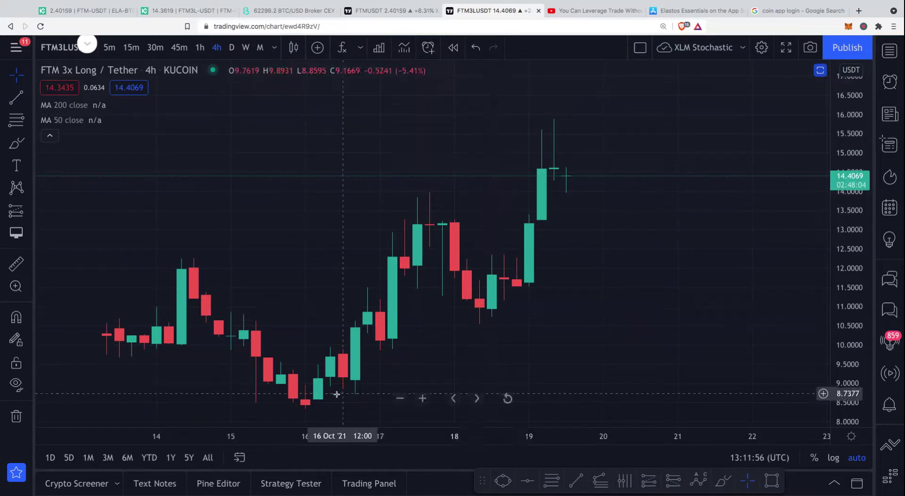
pyautogui.keyDown('shift'); pyautogui.click(315, 408); pyautogui.keyUp('shift')
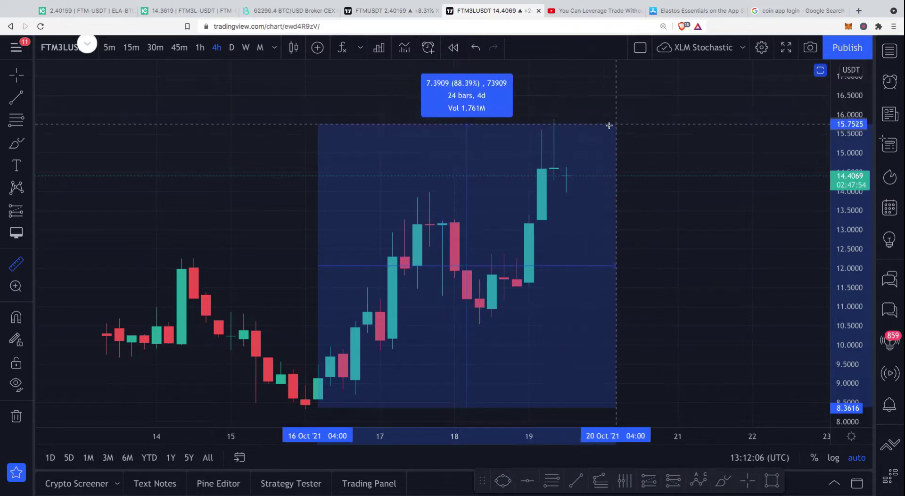
pyautogui.click(795, 120)
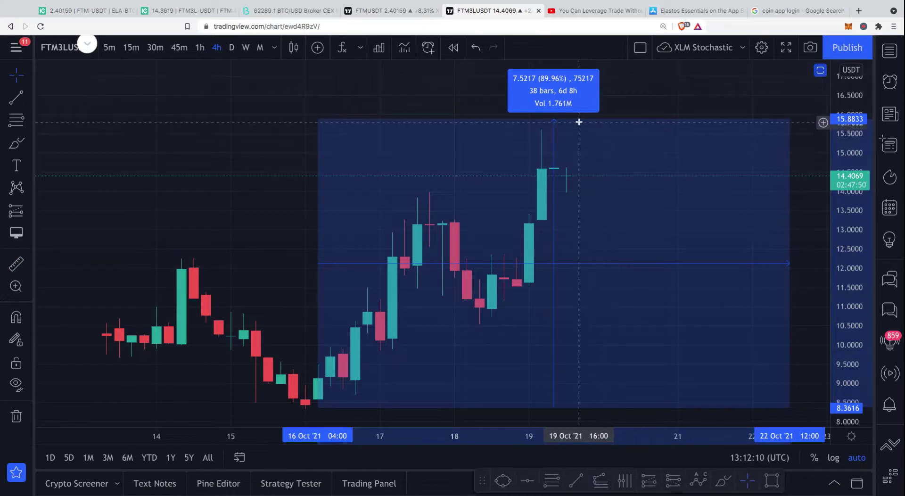
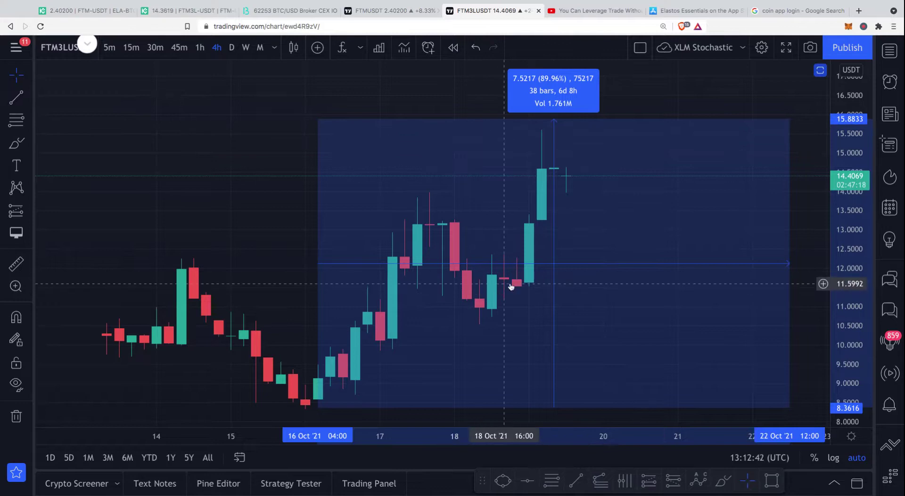
pyautogui.scroll(-3, 516, 283)
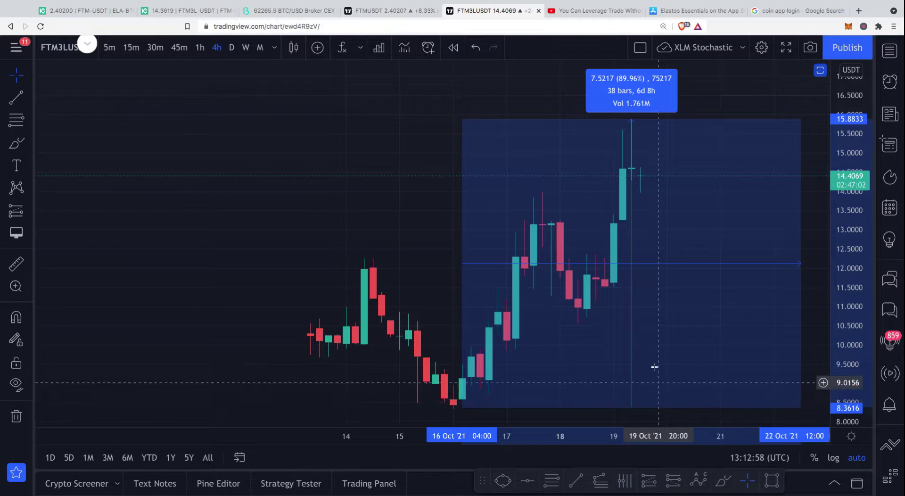
pyautogui.hscroll(5, 655, 372)
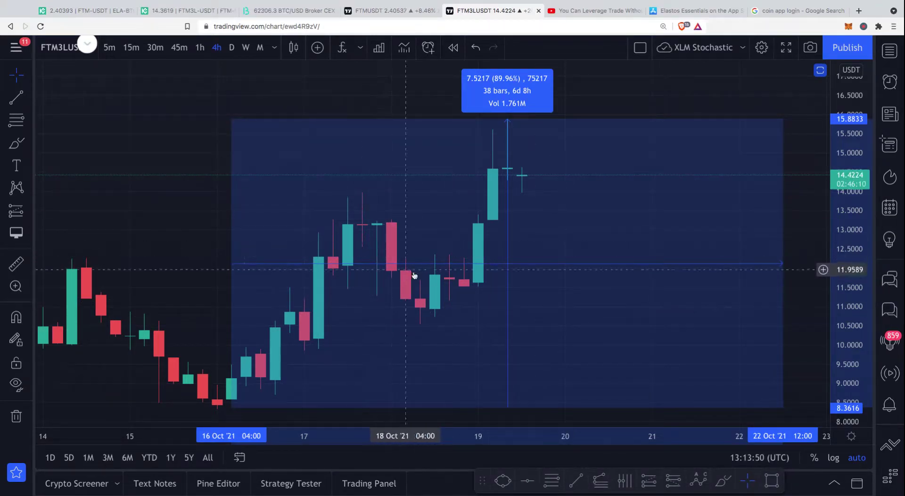
pyautogui.scroll(-2, 210, 206)
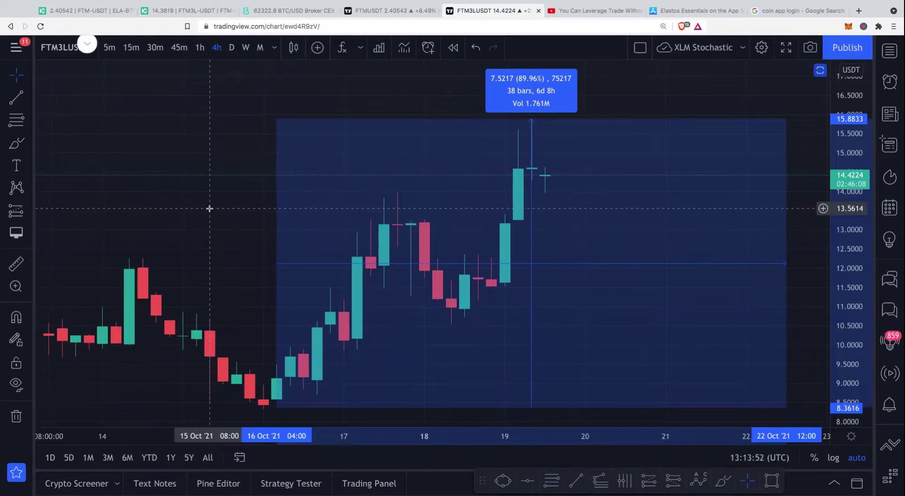
pyautogui.scroll(1, 209, 208)
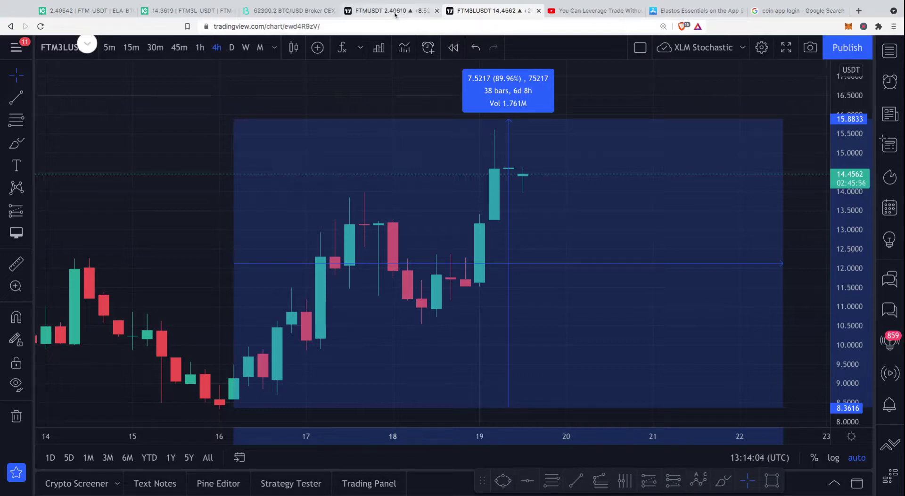
# Close the YouTube page and switch the FTMUSDT chart to KuCoin's BTC3LUSDT symbol
pyautogui.click(640, 11)
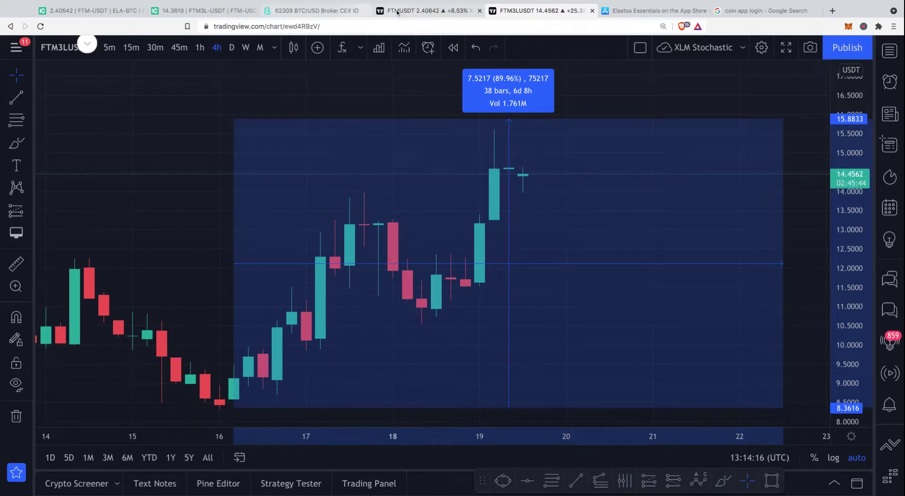
pyautogui.click(380, 10)
pyautogui.click(67, 49)
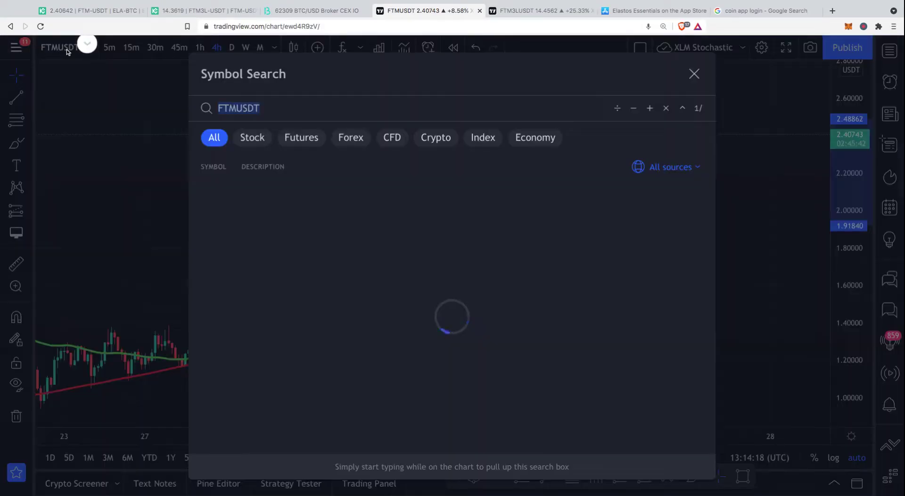
pyautogui.write('BTC3')
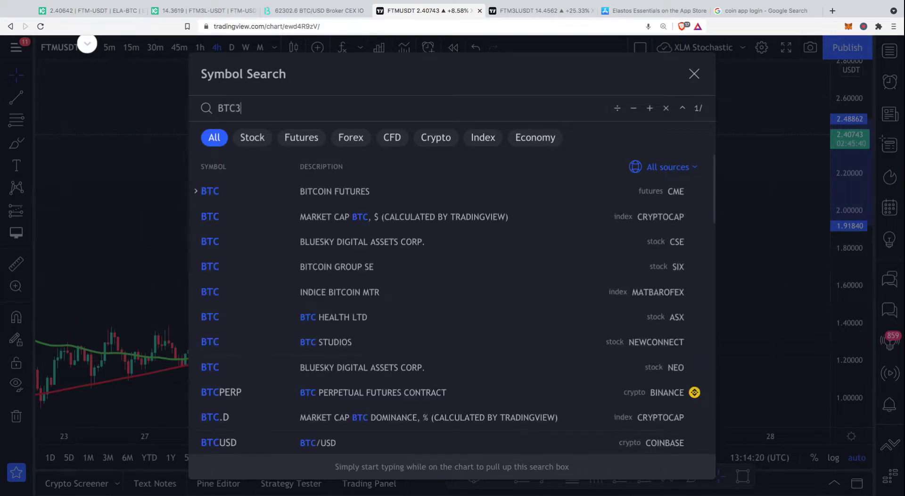
pyautogui.write('L')
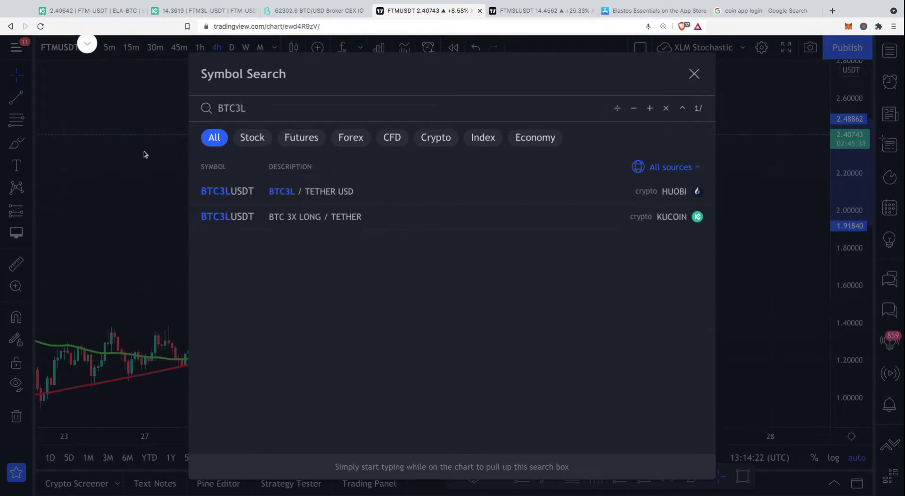
pyautogui.click(328, 217)
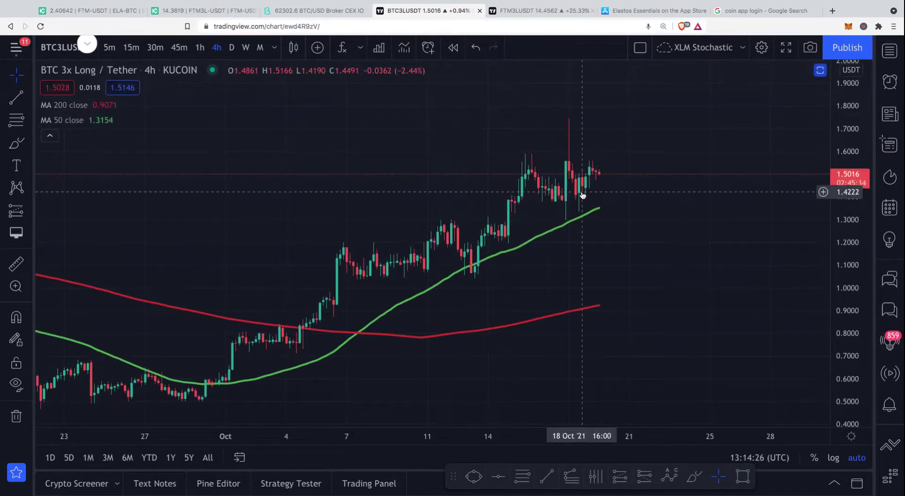
# Measure BTC3LUSDT's rise from the 30 September low at about 0.50 up to the October peak at about 1.74
pyautogui.scroll(-3, 583, 195)
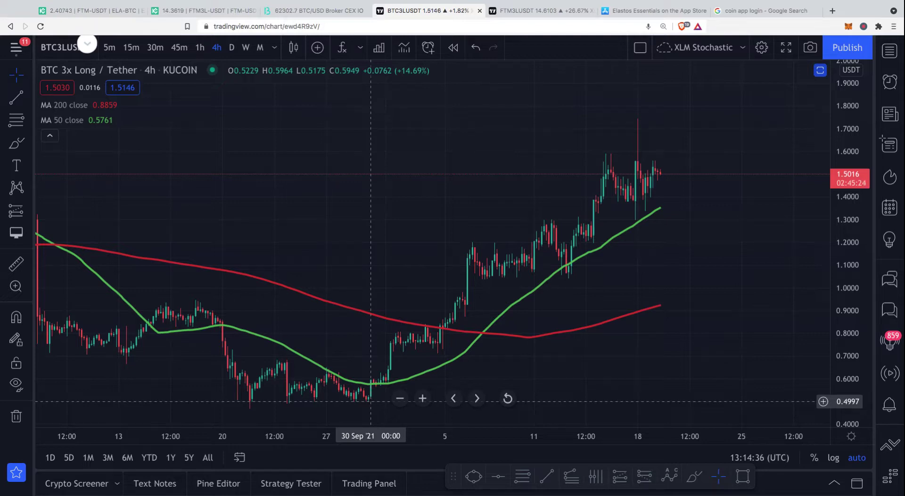
pyautogui.keyDown('shift'); pyautogui.click(370, 401); pyautogui.keyUp('shift')
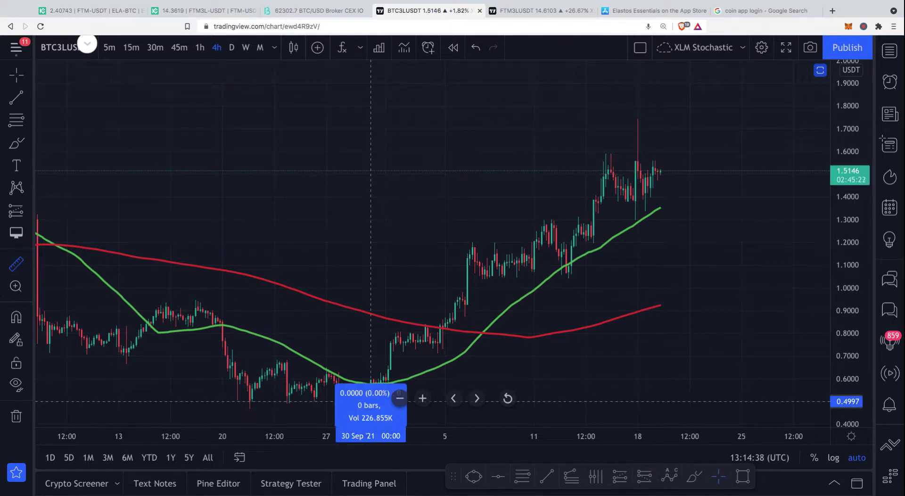
pyautogui.click(713, 123)
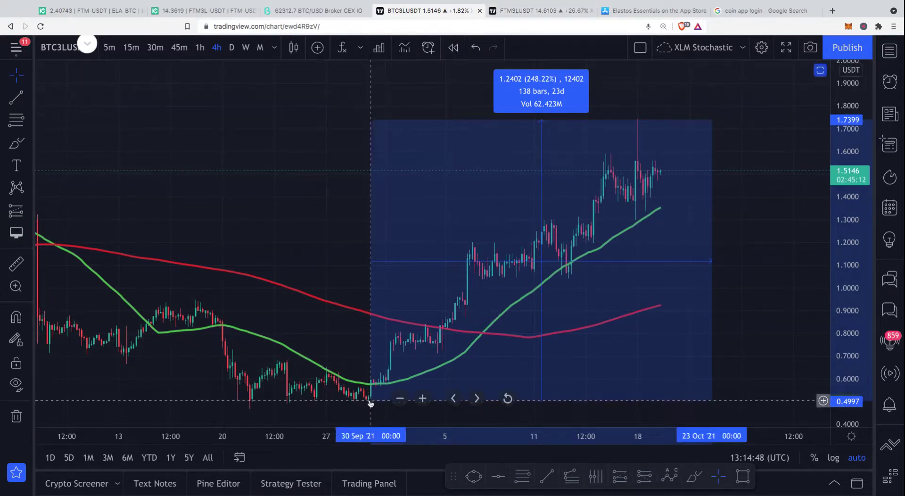
# Switch the FTM3LUSDT chart to KuCoin's BTCUSDT (Bitcoin / Tether) symbol
pyautogui.click(531, 13)
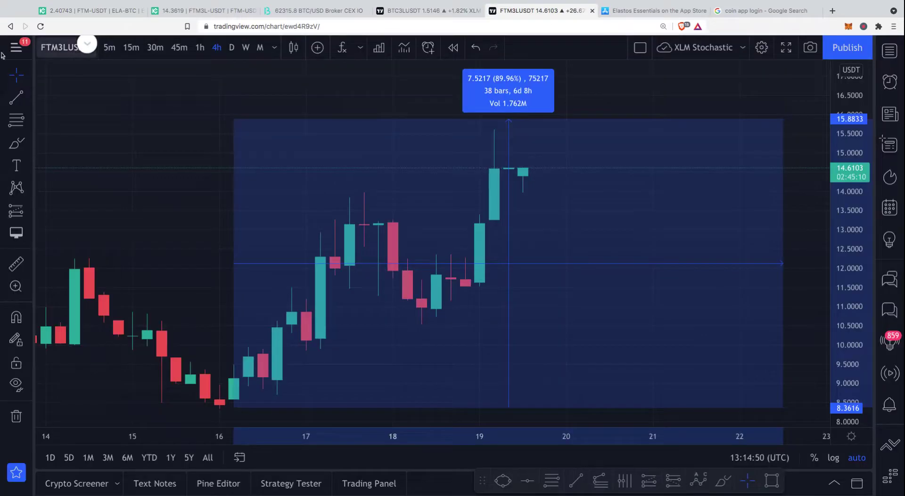
pyautogui.click(64, 47)
pyautogui.write('BTCUSD')
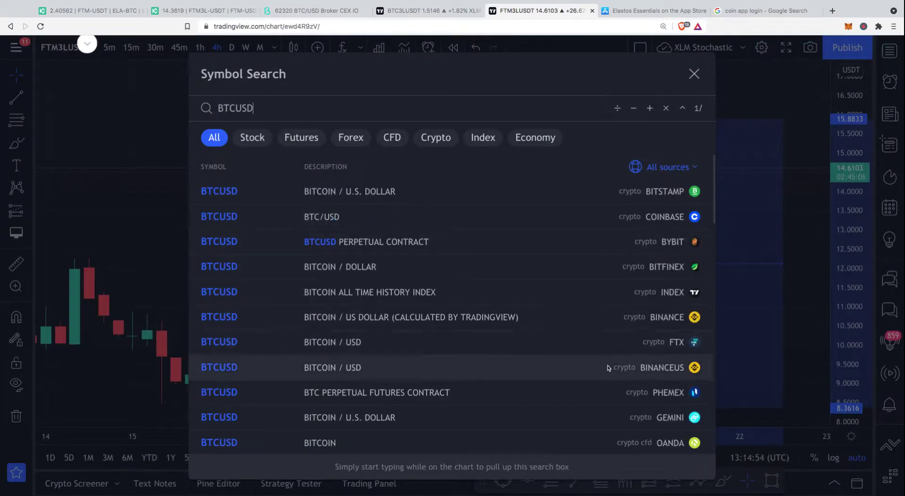
pyautogui.scroll(-3, 562, 307)
pyautogui.scroll(-2, 562, 308)
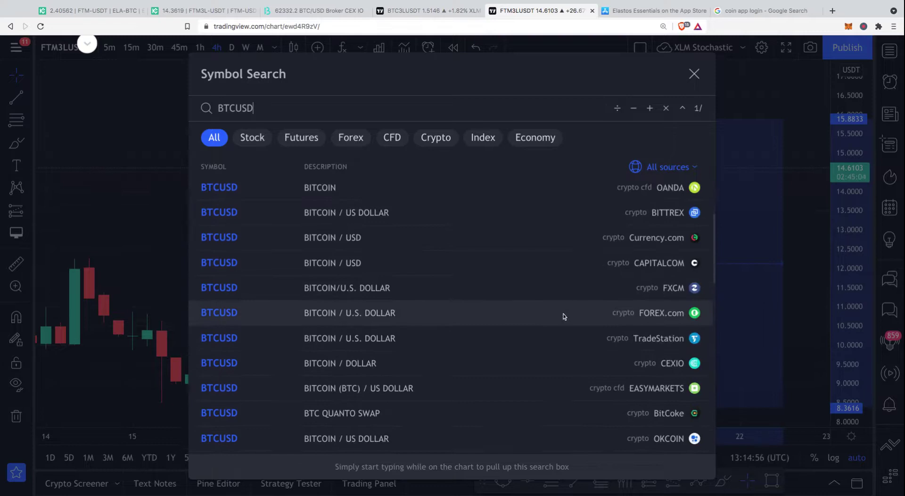
pyautogui.scroll(-4, 581, 292)
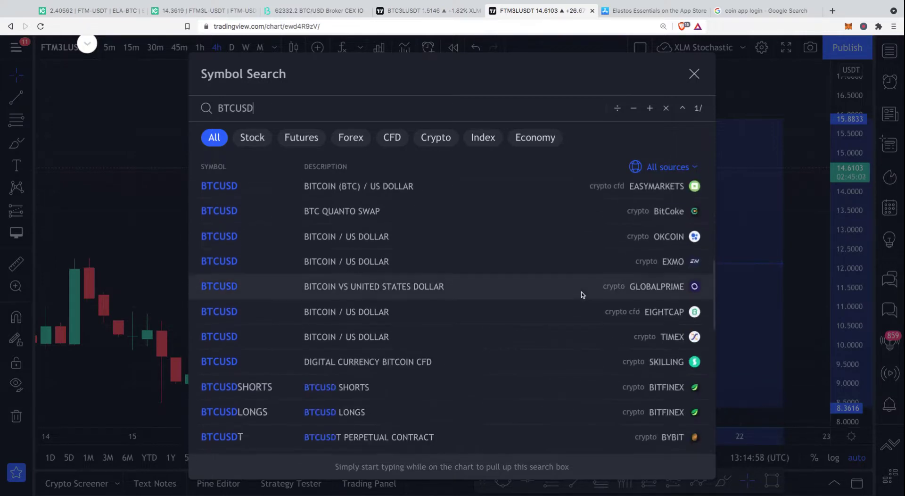
pyautogui.scroll(-5, 583, 294)
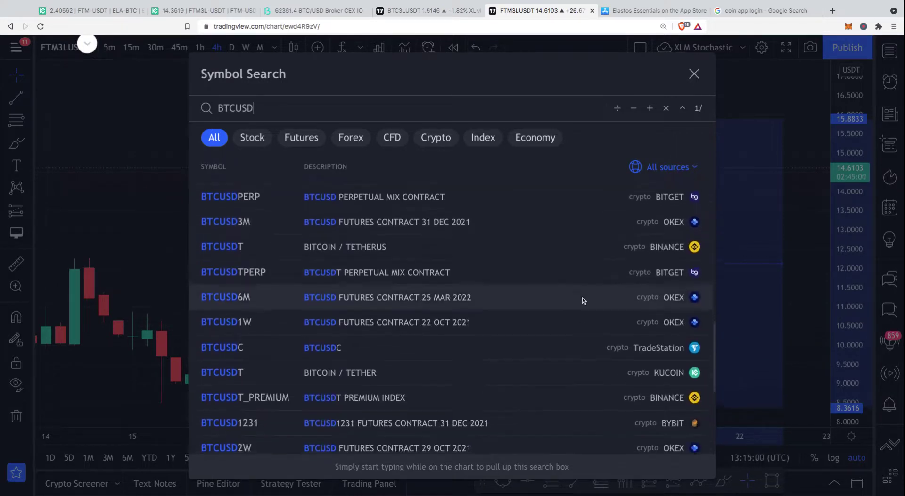
pyautogui.click(593, 372)
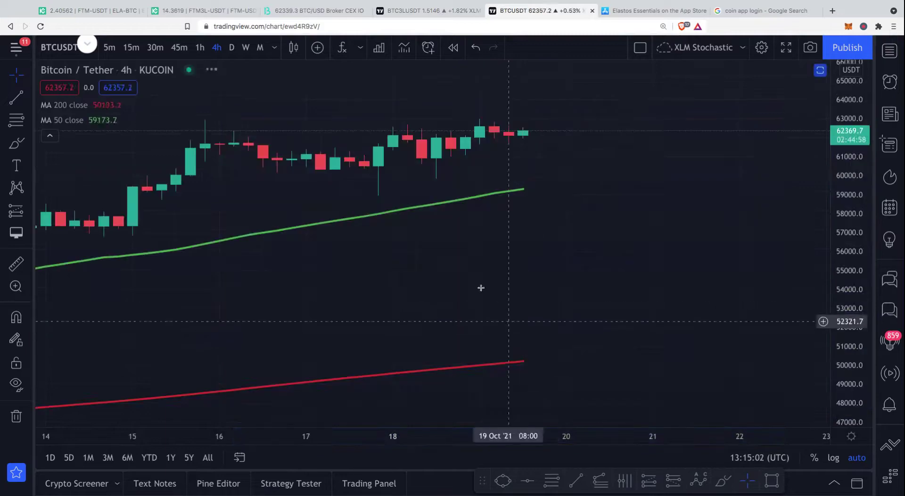
# Measure BTCUSDT's rise from about 41183 on 30 September to the October high at about 62927, and return to the BTC3LUSDT chart
pyautogui.scroll(-10, 441, 253)
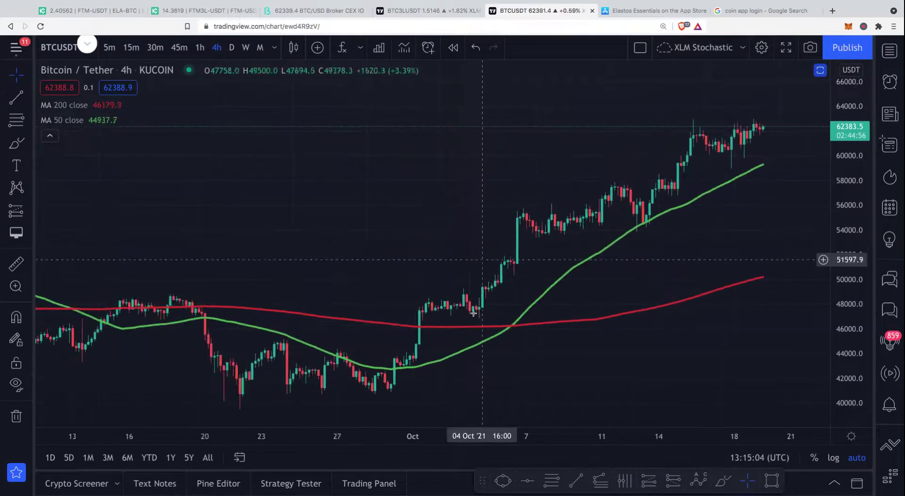
pyautogui.click(395, 397)
pyautogui.click(399, 398)
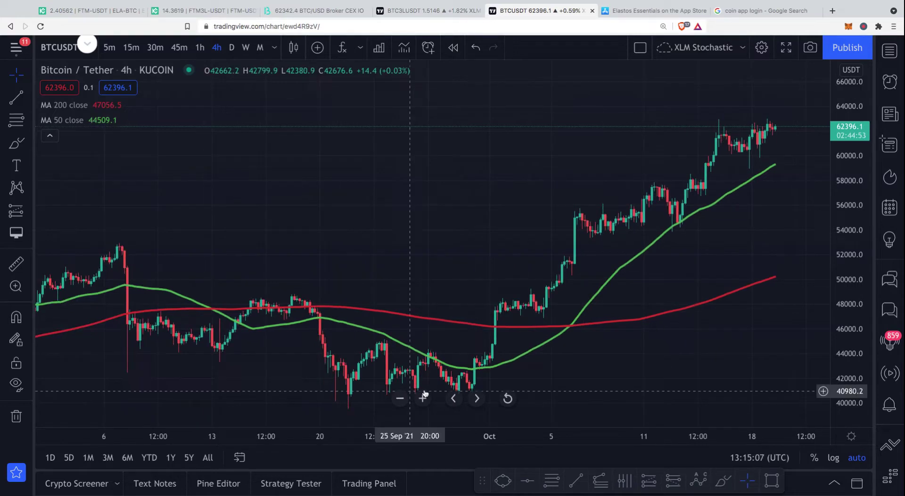
pyautogui.keyDown('shift'); pyautogui.click(479, 388); pyautogui.keyUp('shift')
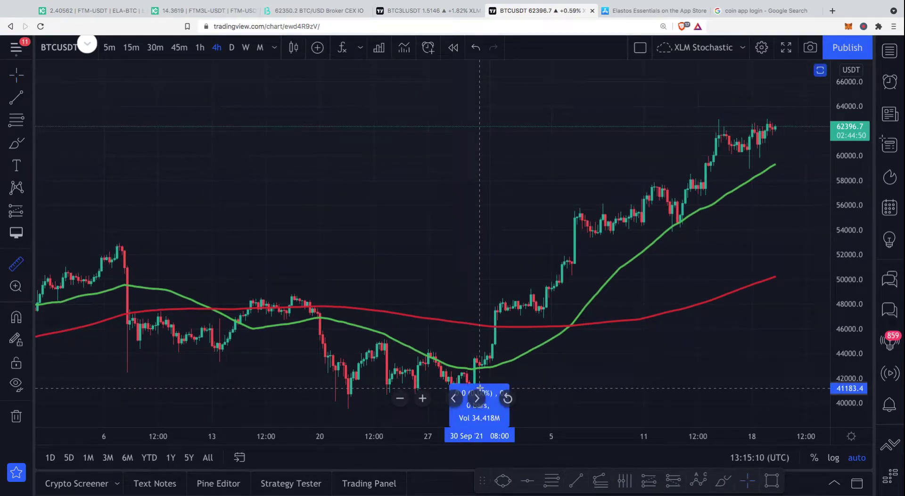
pyautogui.click(753, 120)
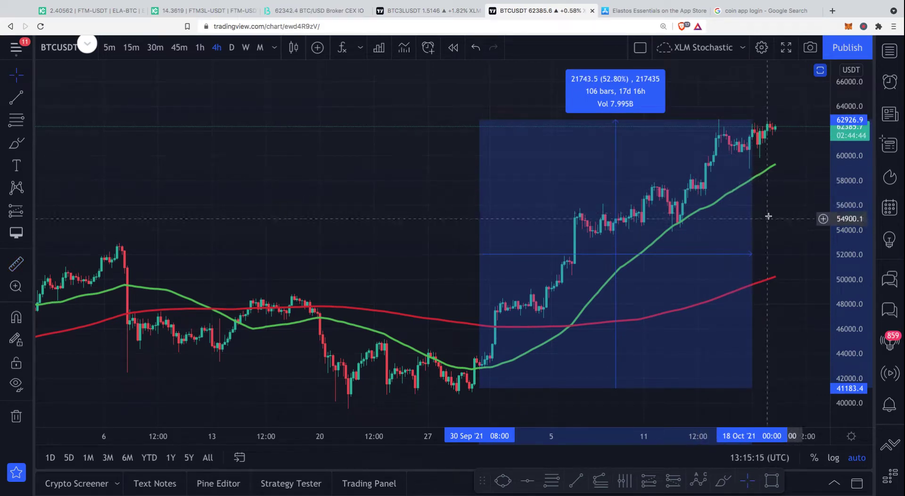
pyautogui.scroll(2, 770, 214)
pyautogui.scroll(2, 767, 226)
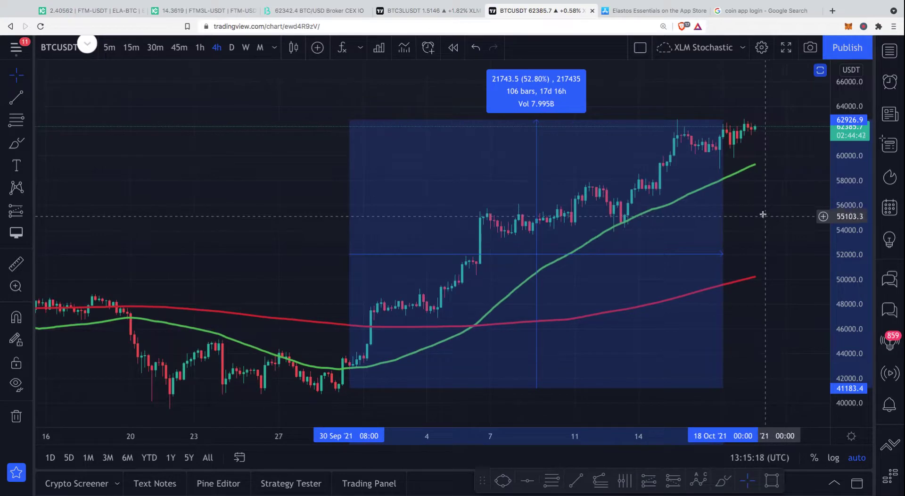
pyautogui.click(406, 11)
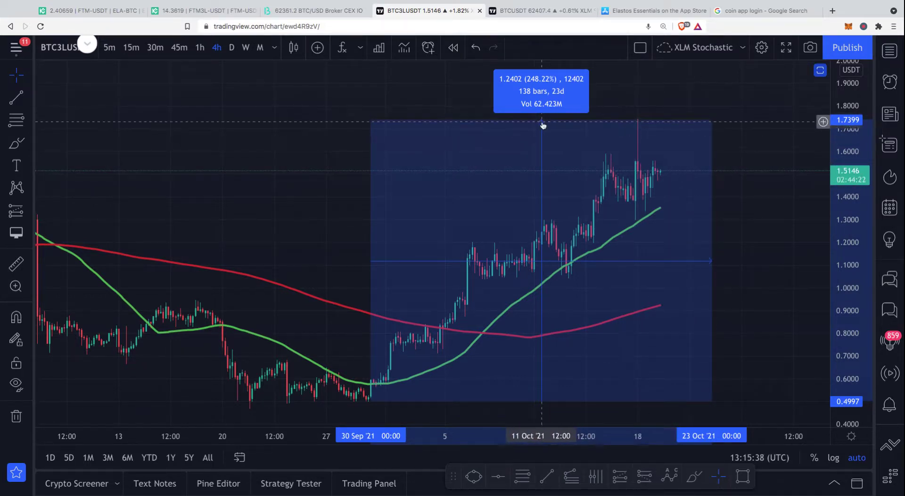
# Replace the BTC3LUSDT measurement with one from the 30 September low at about 0.50 up to 1.53, and review the price history back to July
pyautogui.click(536, 177)
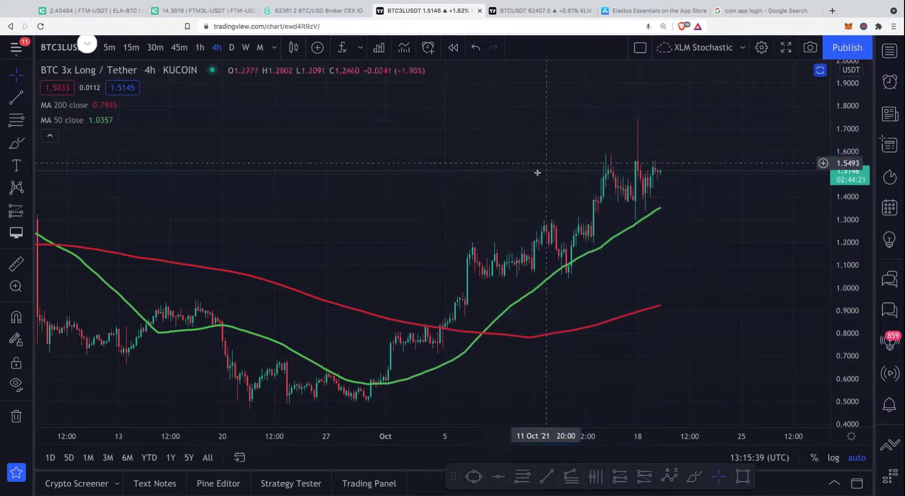
pyautogui.keyDown('shift'); pyautogui.click(371, 400); pyautogui.keyUp('shift')
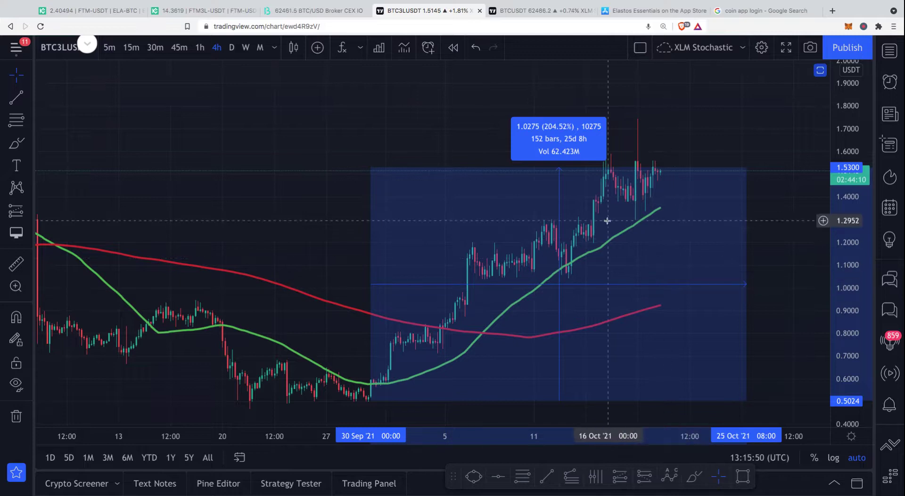
pyautogui.scroll(-1, 642, 236)
pyautogui.scroll(-4, 643, 234)
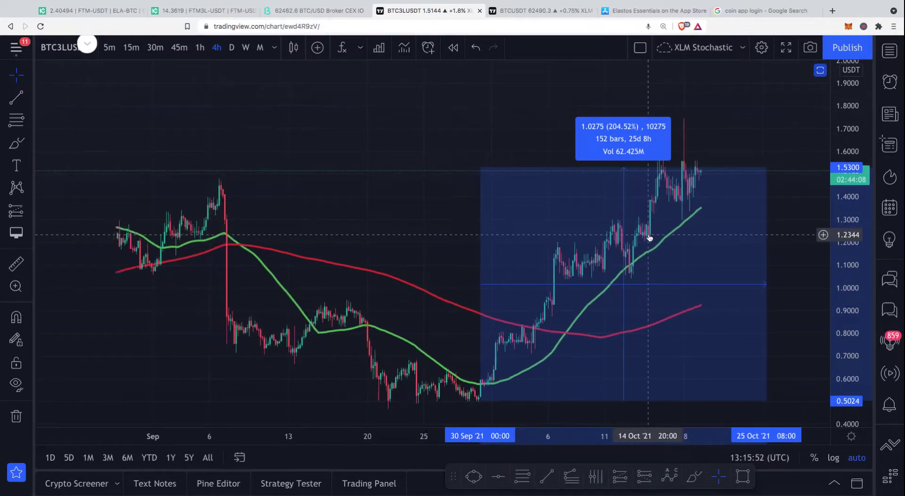
pyautogui.scroll(-2, 648, 235)
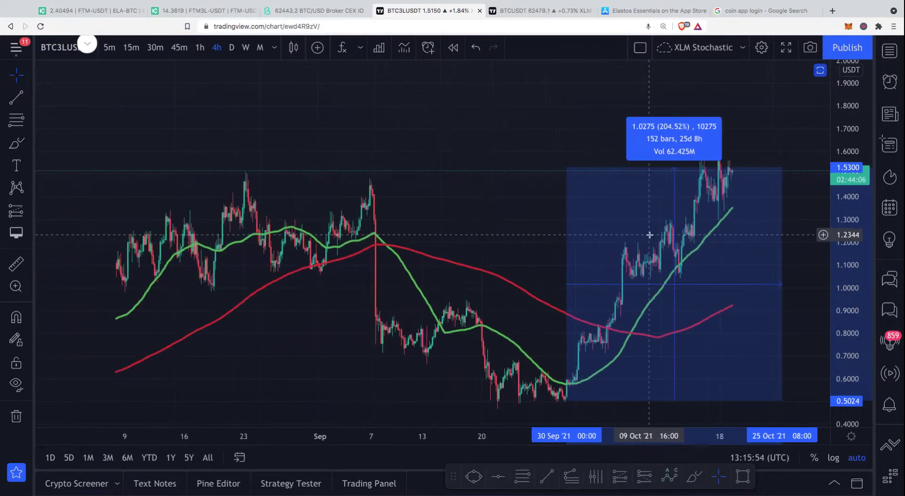
pyautogui.scroll(4, 649, 236)
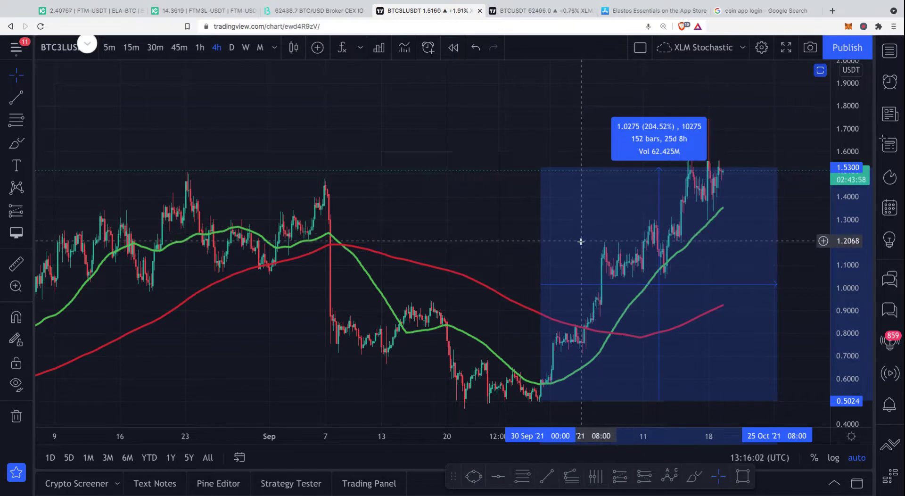
pyautogui.scroll(-5, 556, 239)
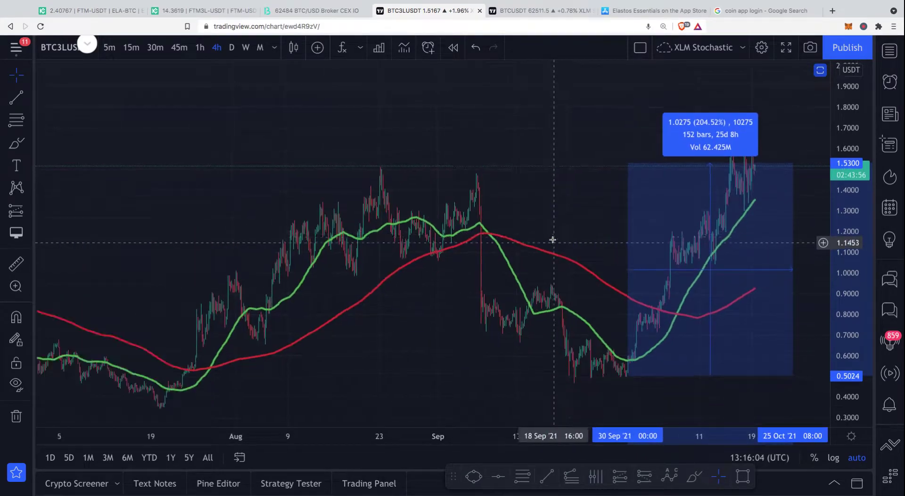
pyautogui.scroll(4, 549, 238)
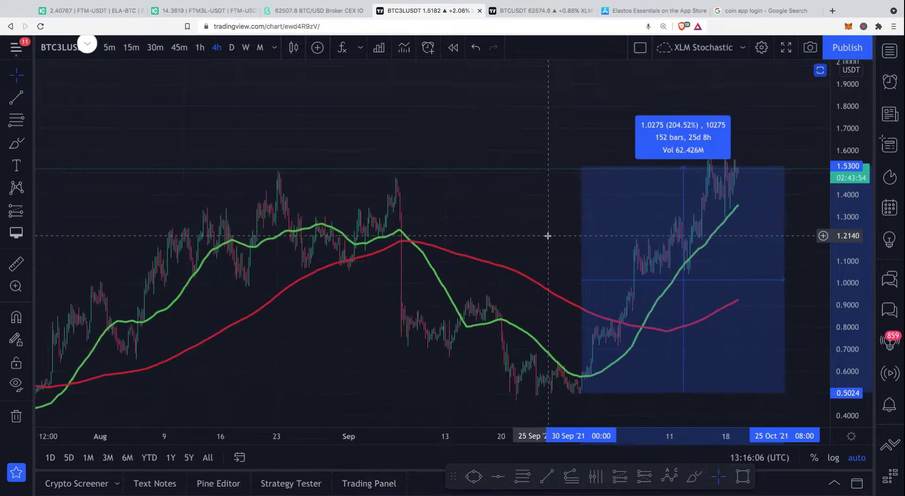